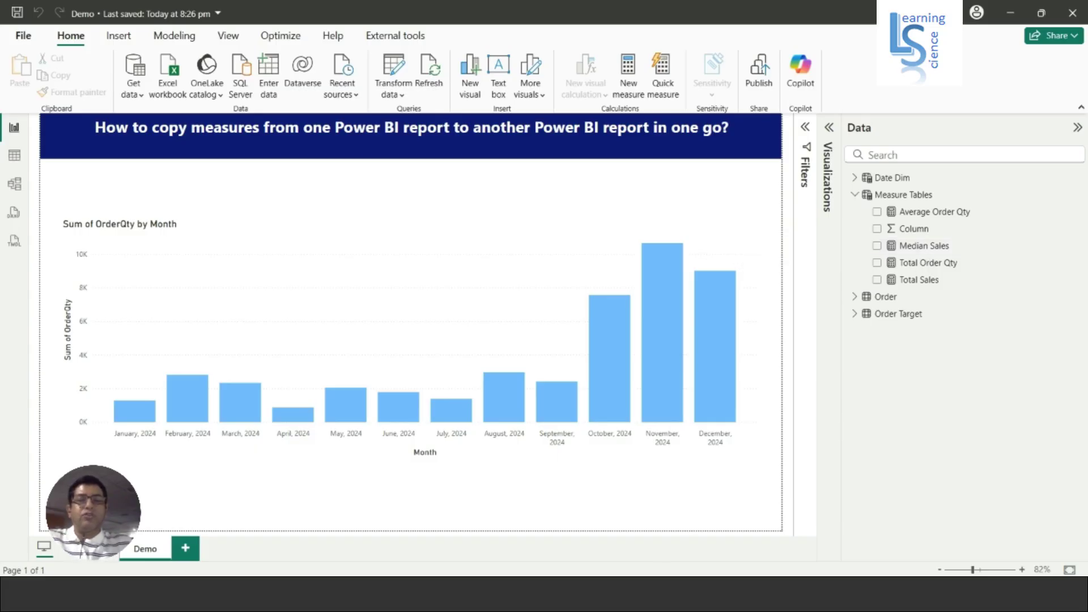
- In Edge, search Google for 'tableau editor power bi download' and browse the results
mouse_move(657, 595)
click(617, 539)
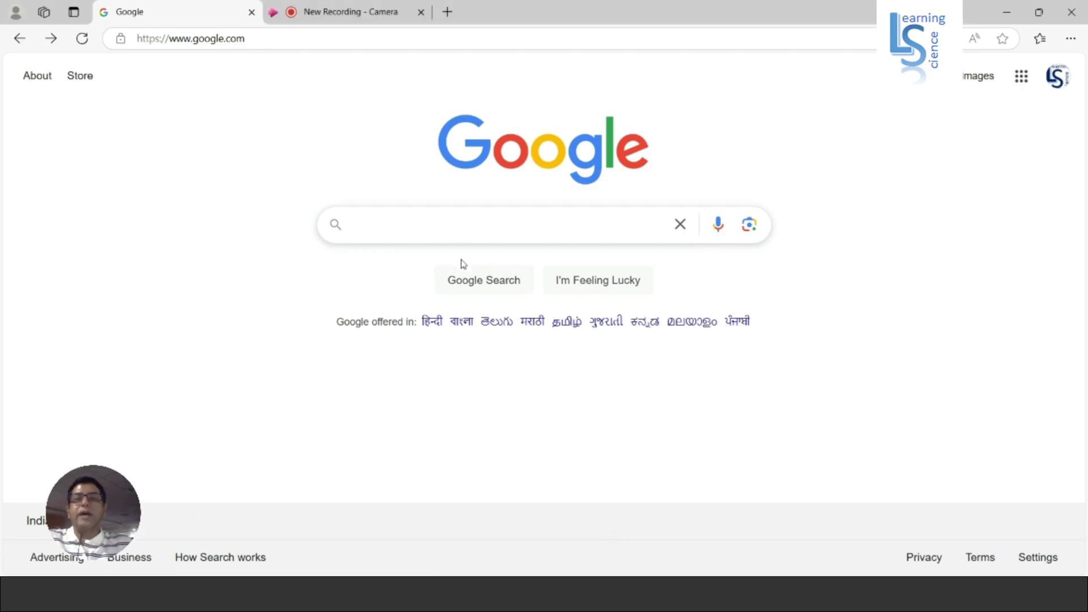
click(458, 224)
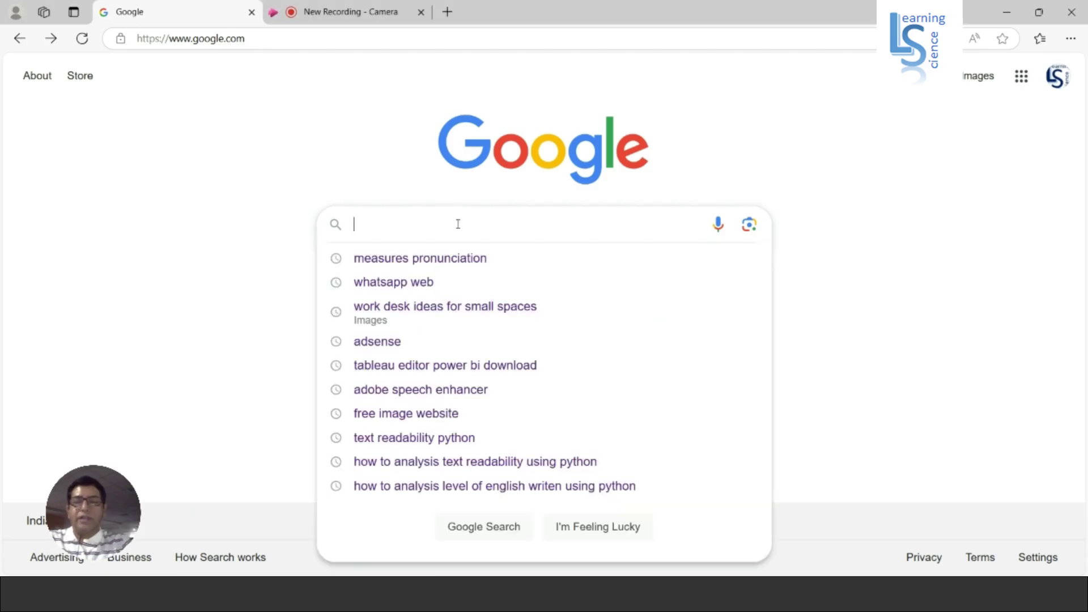
text(ta)
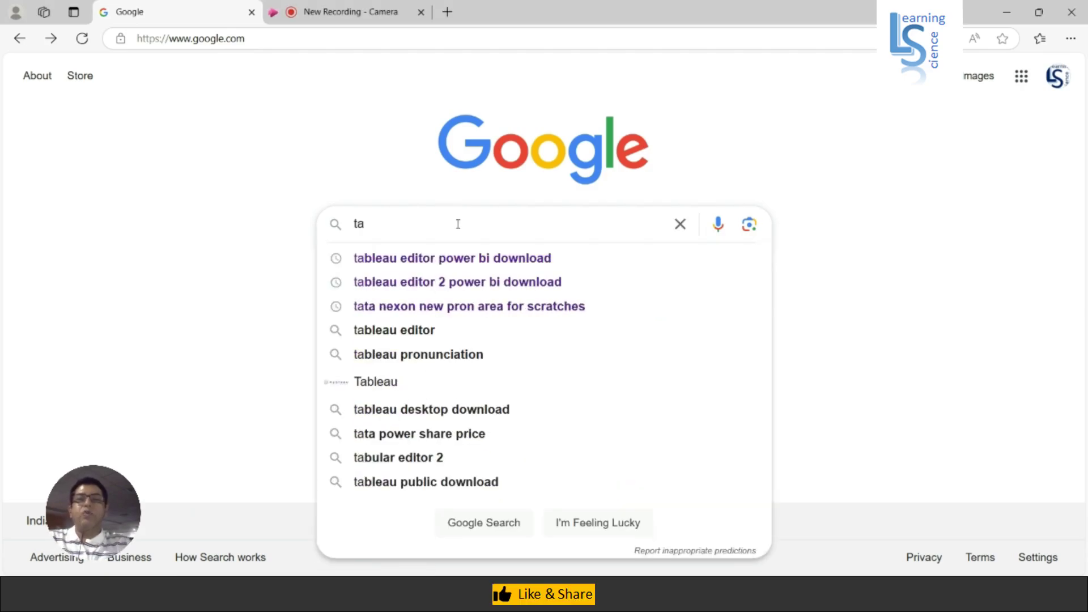
key(Down)
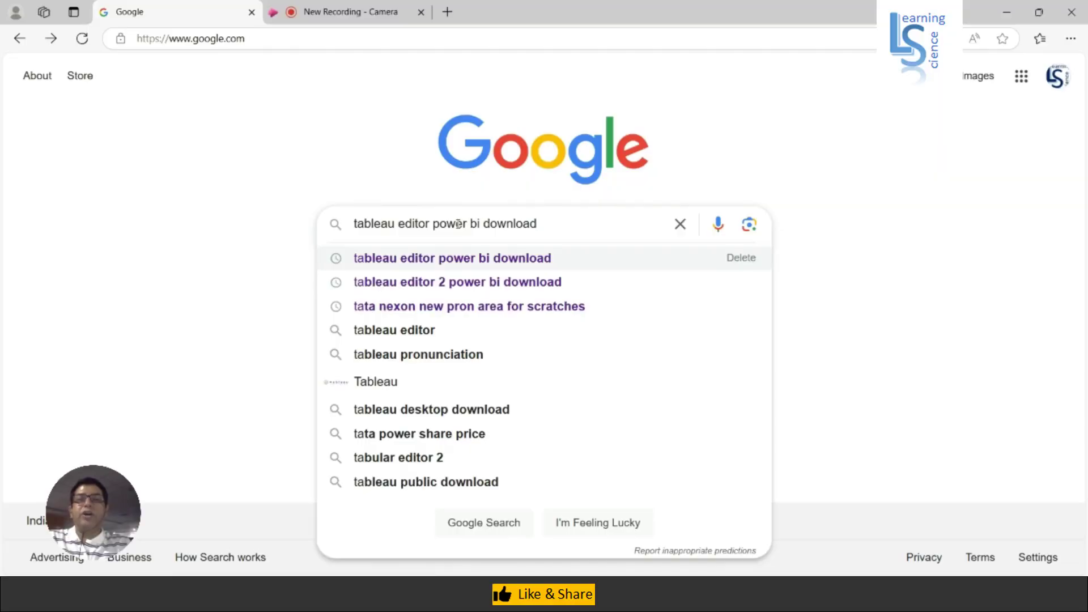
key(Return)
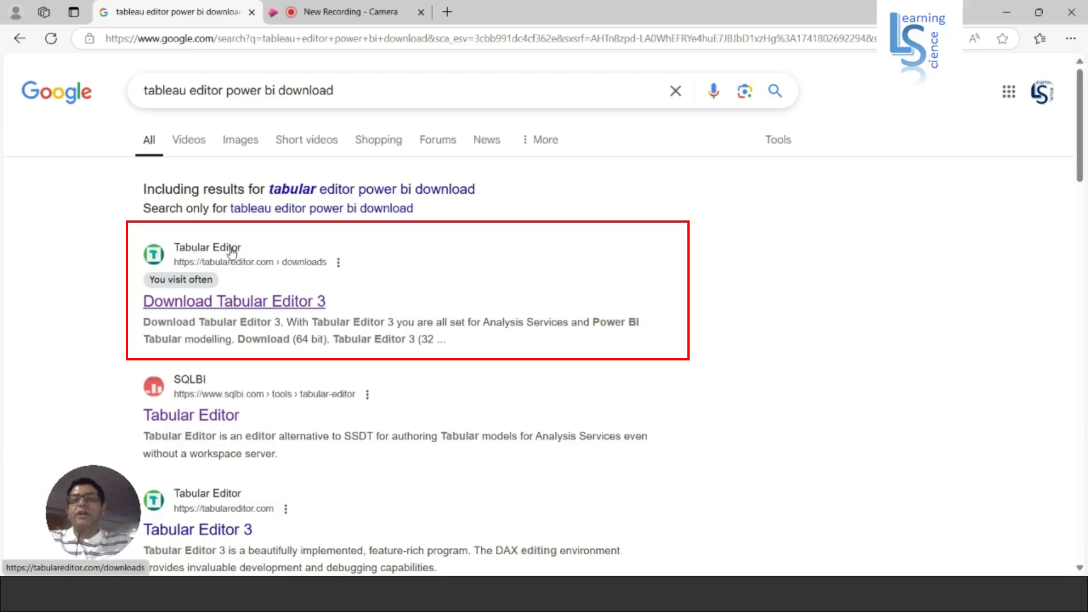
scroll(269, 380, down, 1)
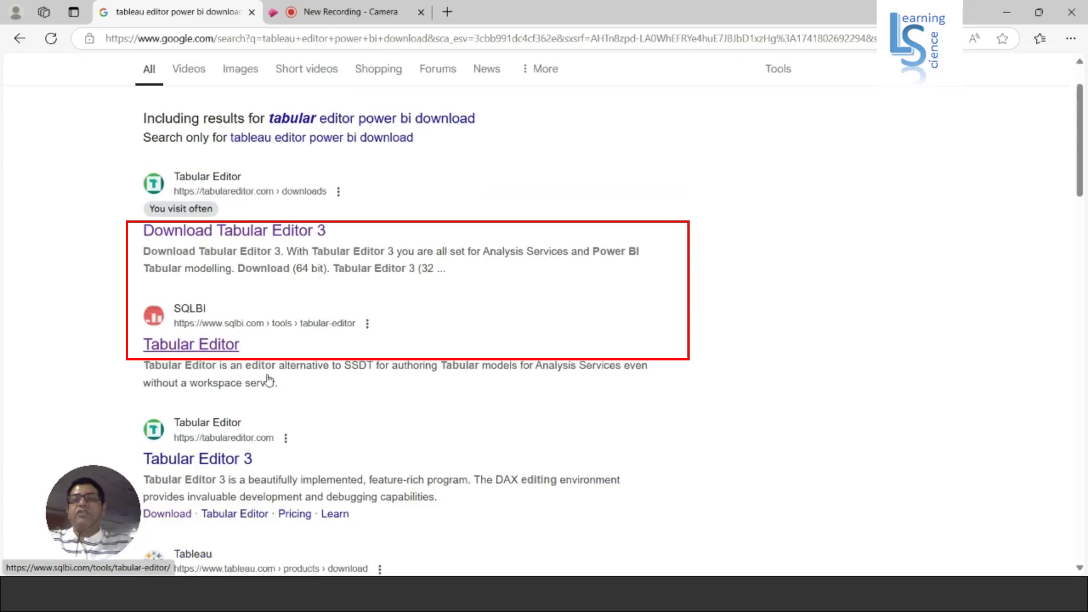
- On the SQLBI Tabular Editor page, opt out of promotion e-mails and download the 2.25.0 installer
click(192, 312)
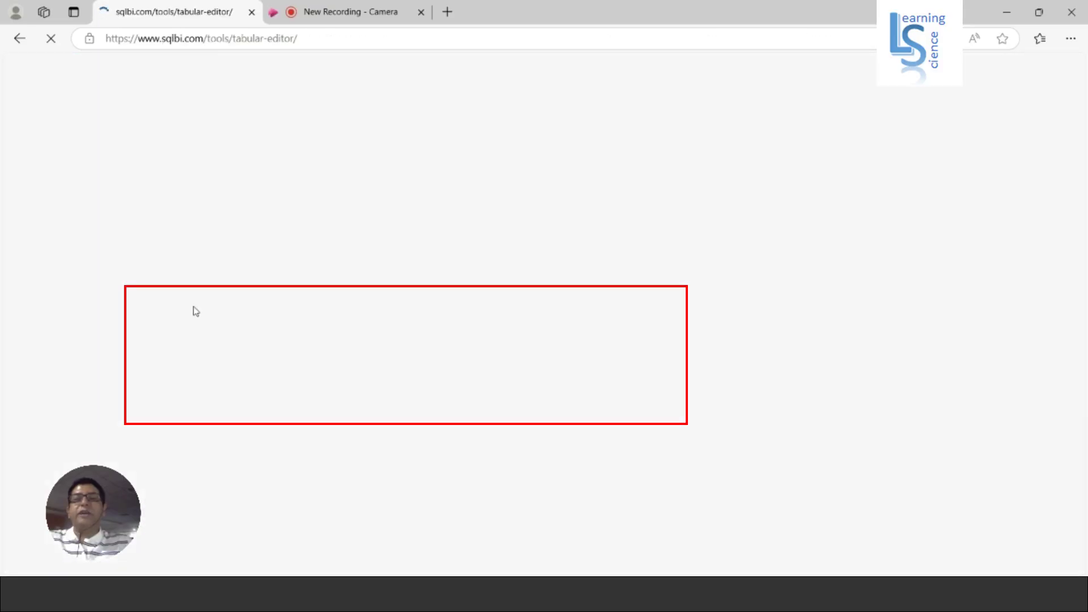
scroll(872, 348, down, 2)
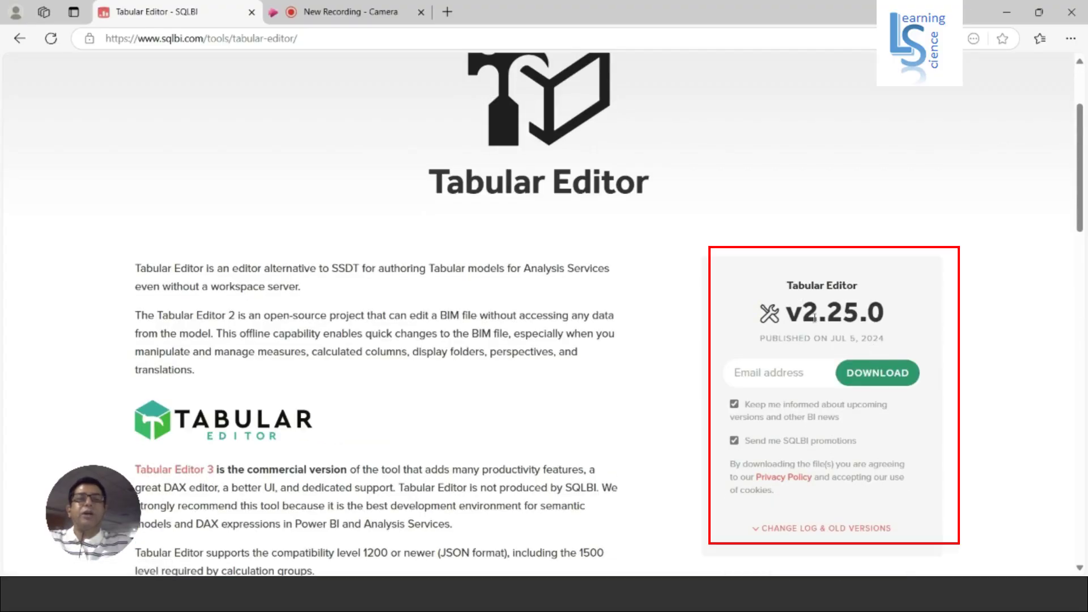
scroll(785, 412, down, 1)
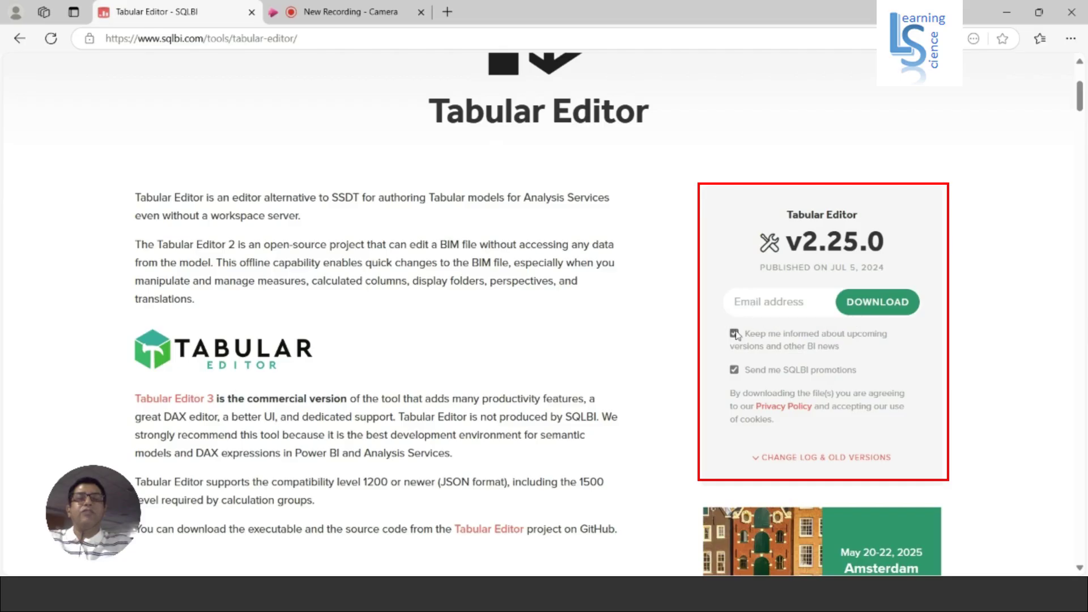
click(734, 369)
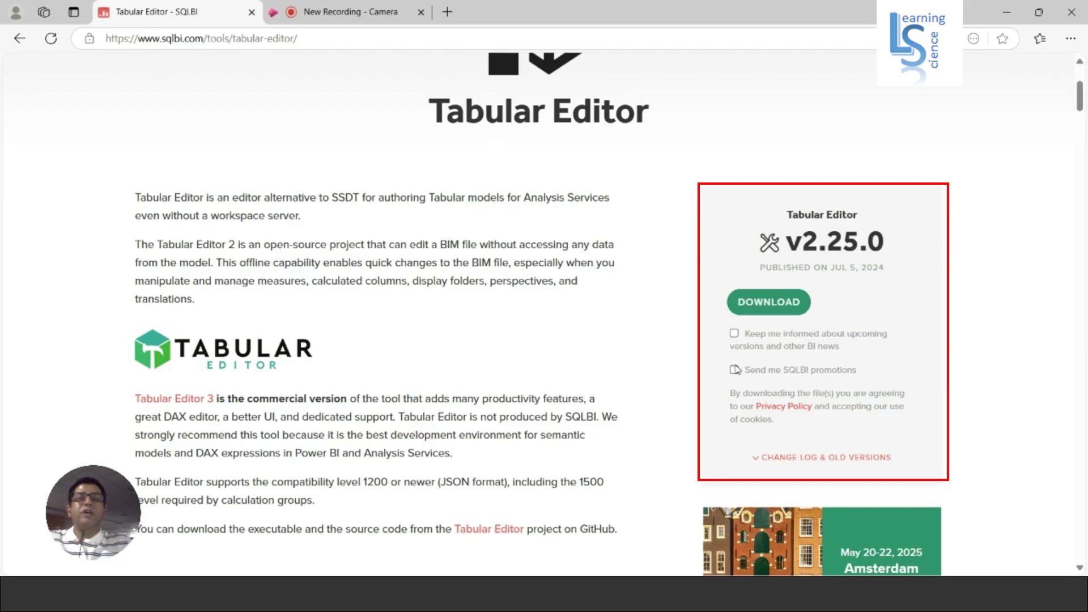
click(782, 307)
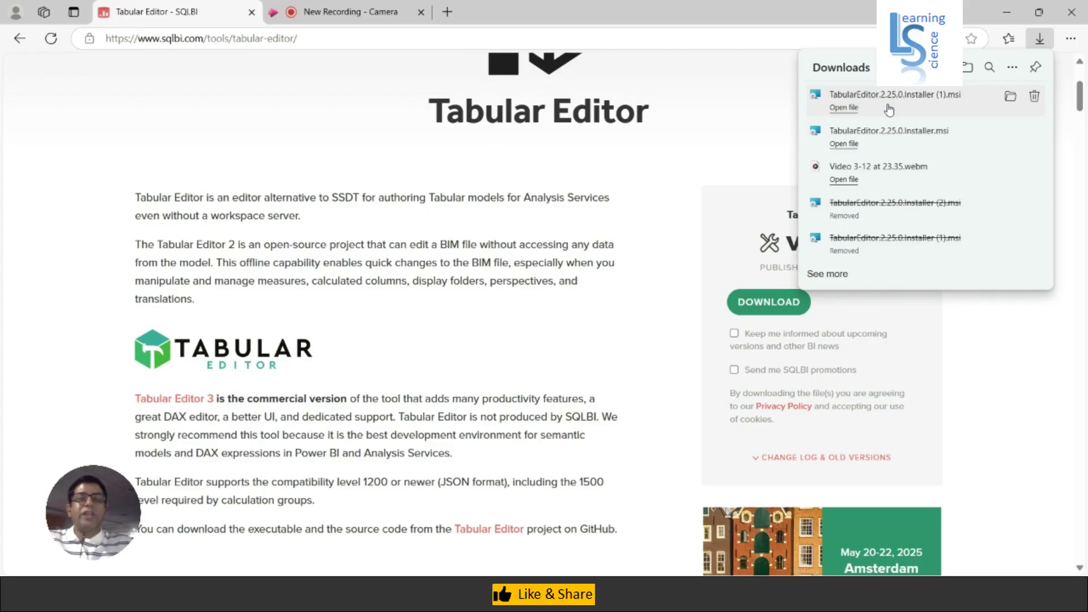
- Bring the Demo report forward and start Tabular Editor from External tools on its model
mouse_move(683, 601)
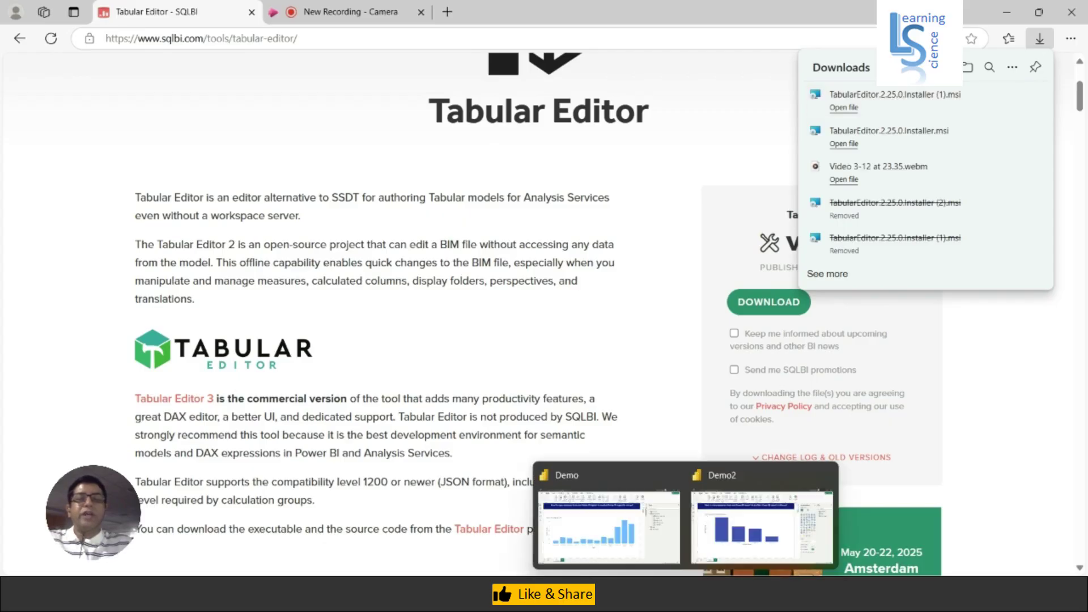
click(636, 535)
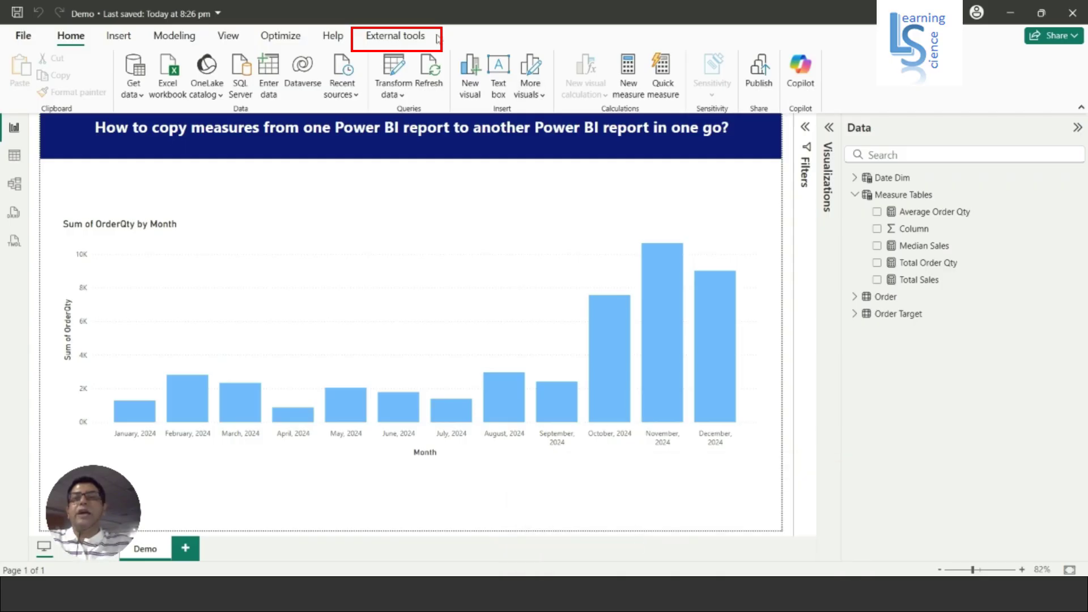
click(414, 41)
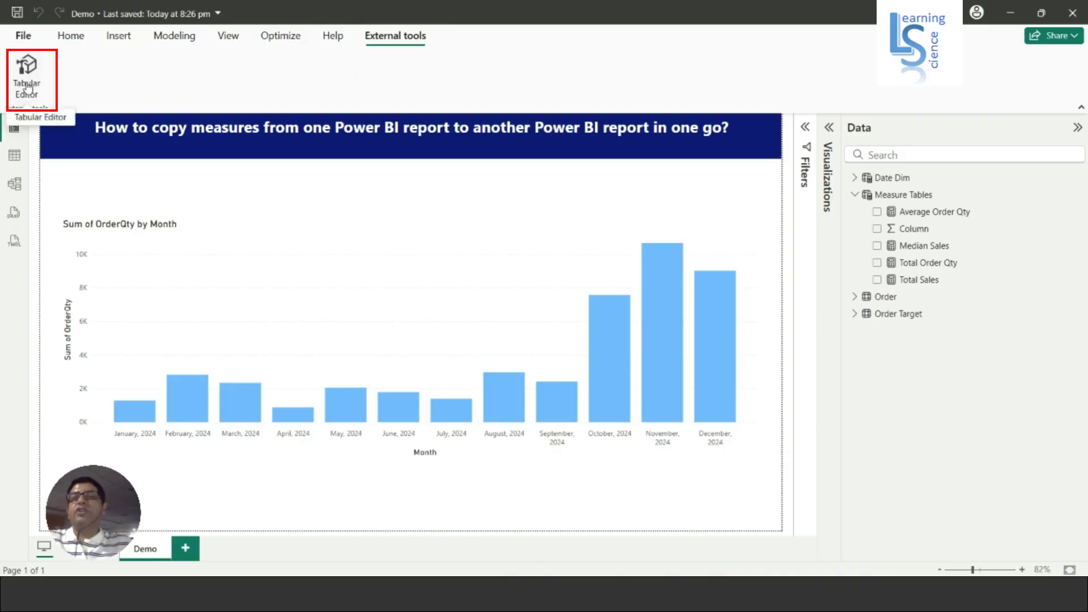
click(28, 87)
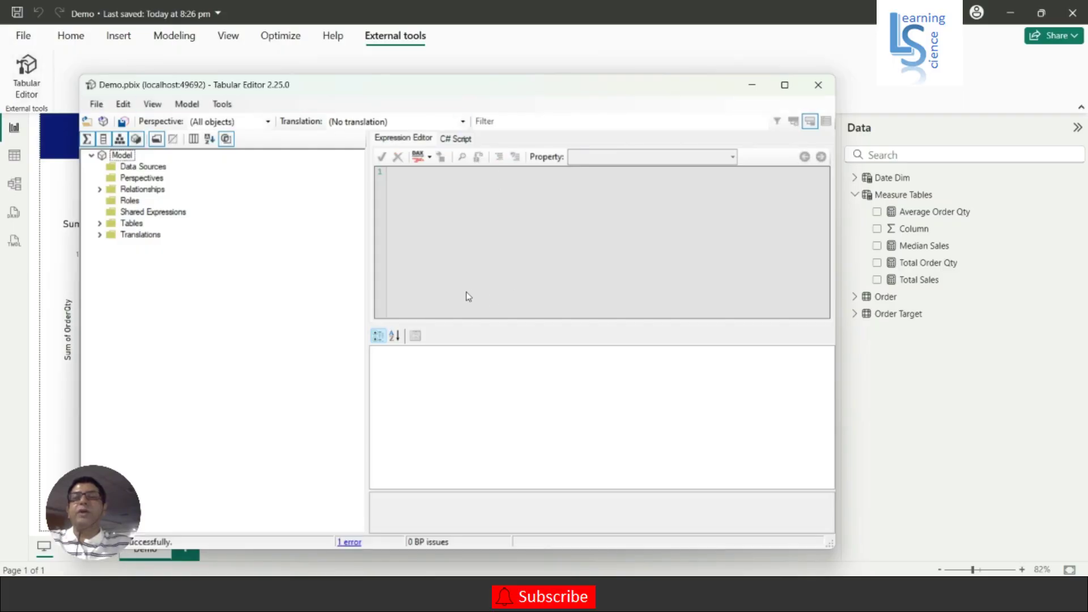
- Select the Measure Tables table in the Demo model tree and copy it with its measures
click(100, 225)
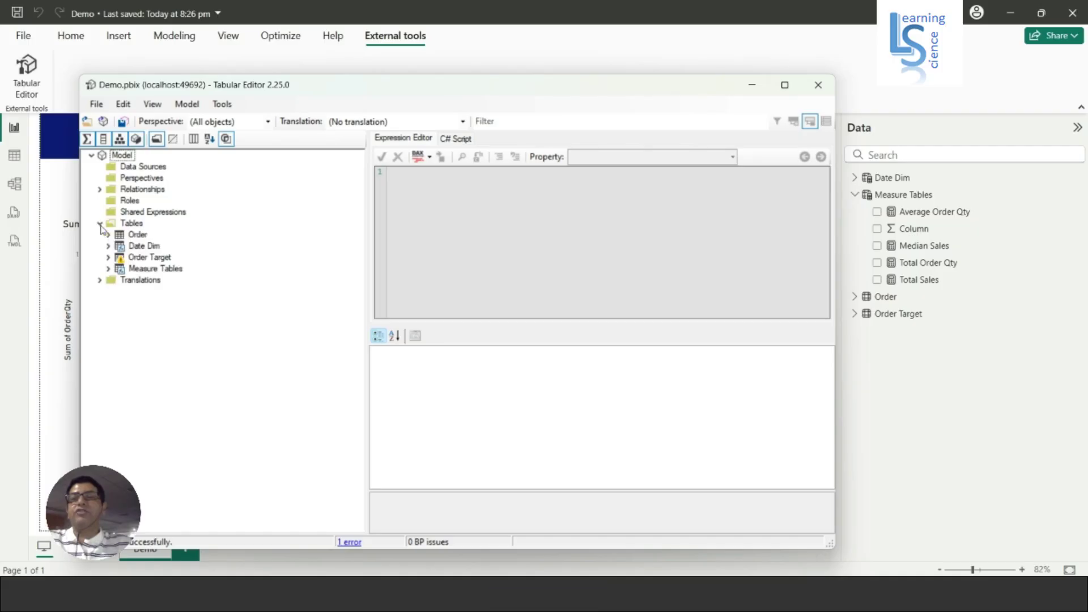
click(108, 269)
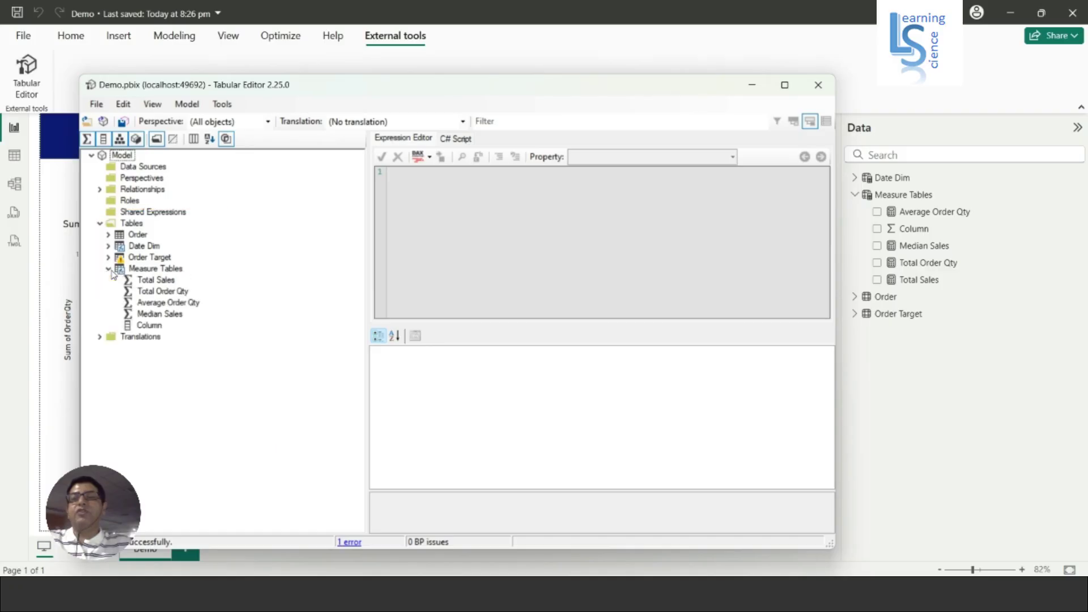
click(174, 270)
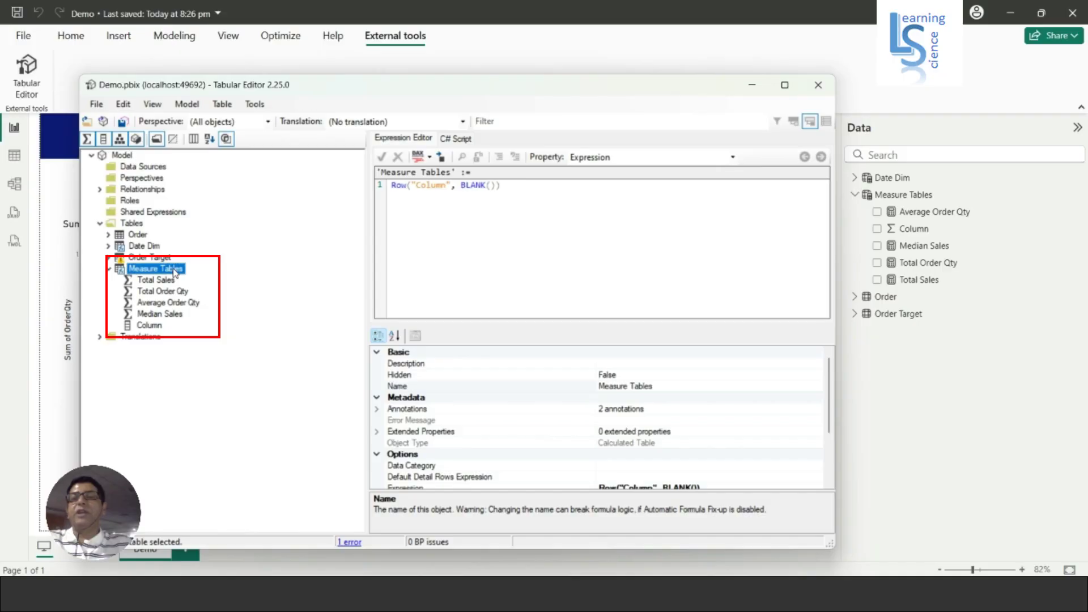
click(123, 104)
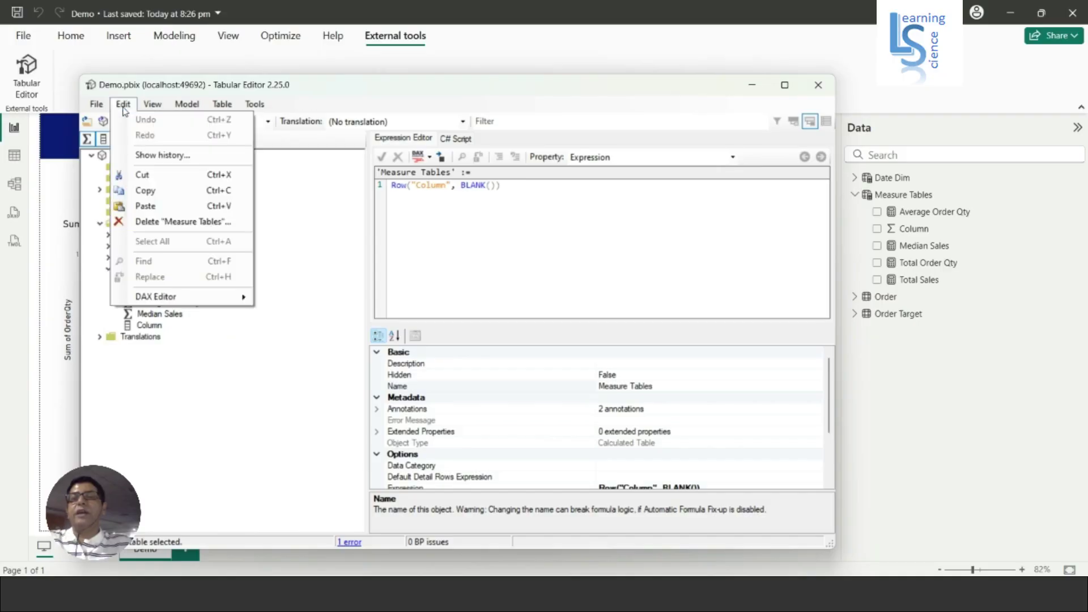
click(154, 193)
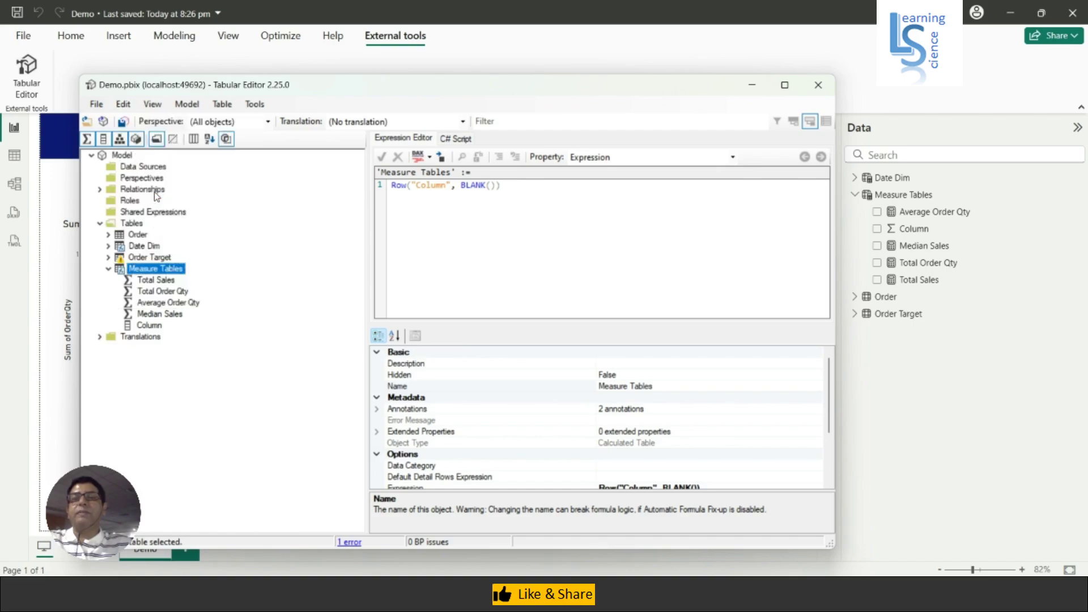
- Close the Demo Tabular Editor, switch to Demo2, and start Tabular Editor from External tools
click(814, 86)
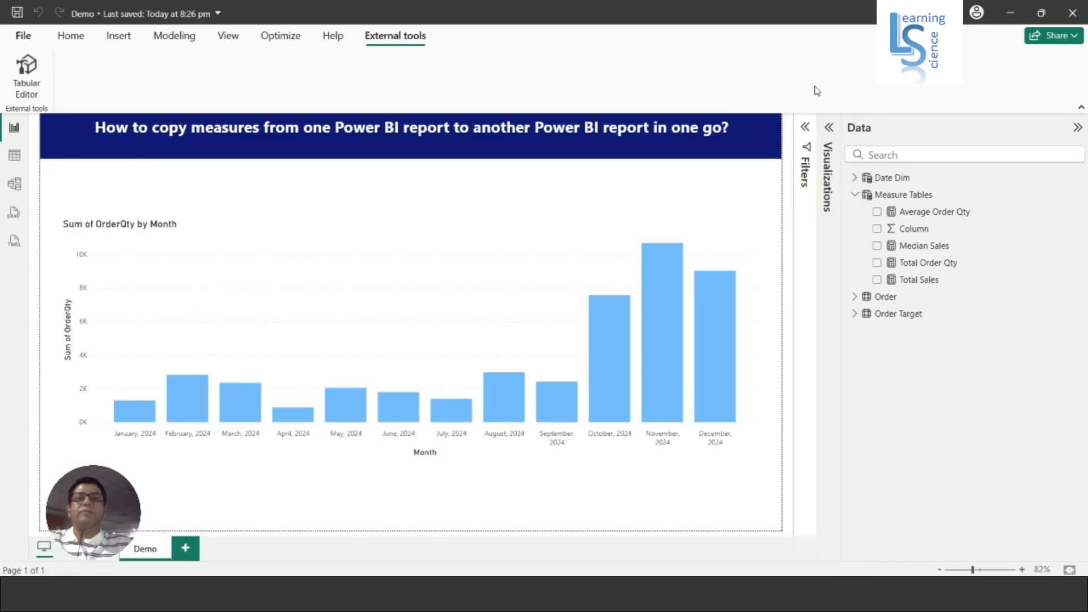
mouse_move(685, 595)
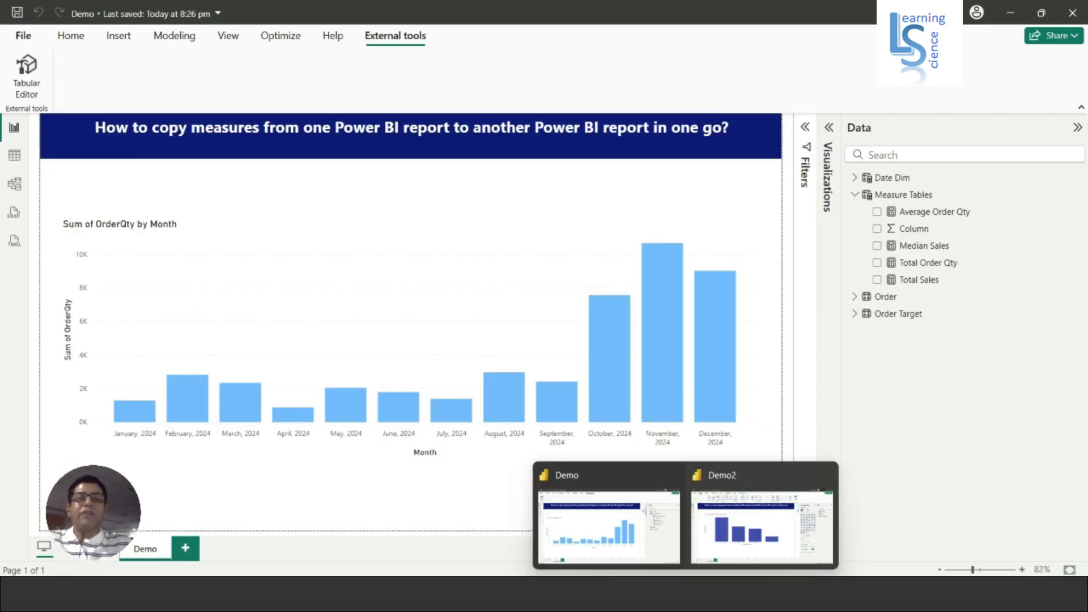
click(748, 546)
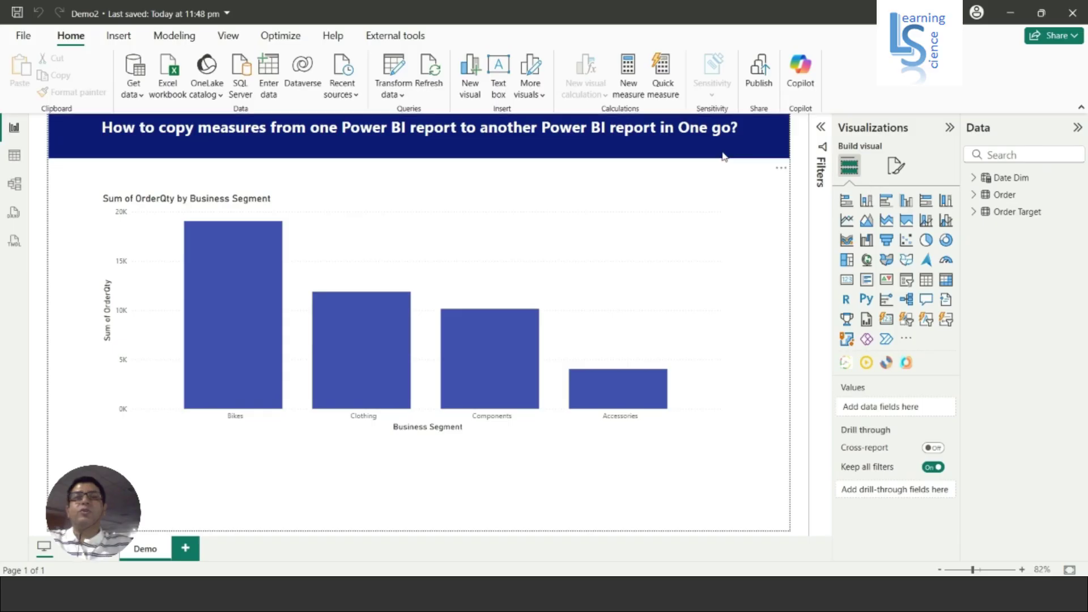
click(402, 40)
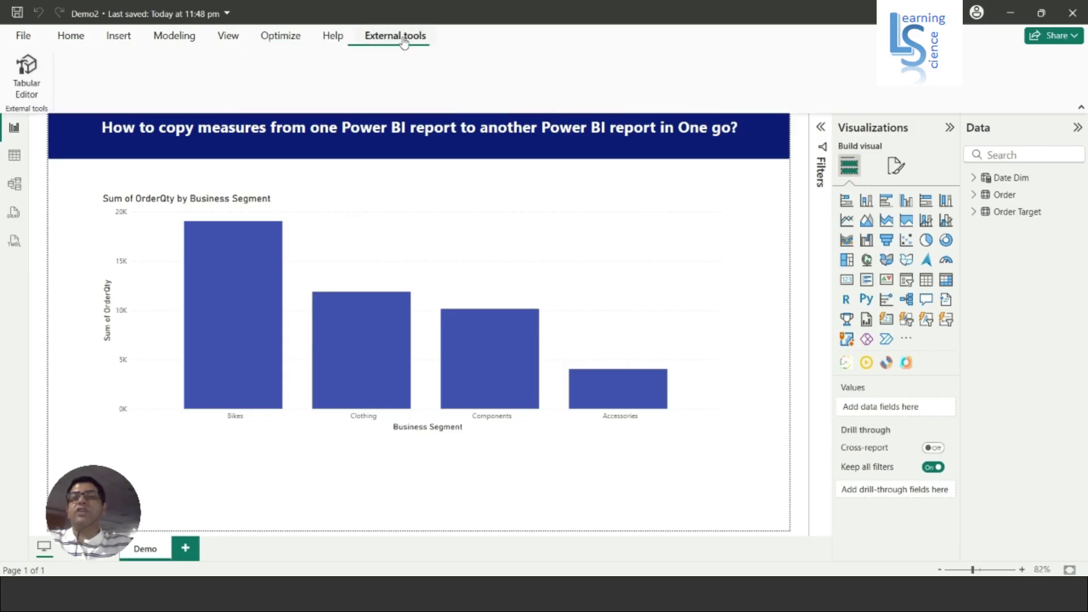
click(33, 95)
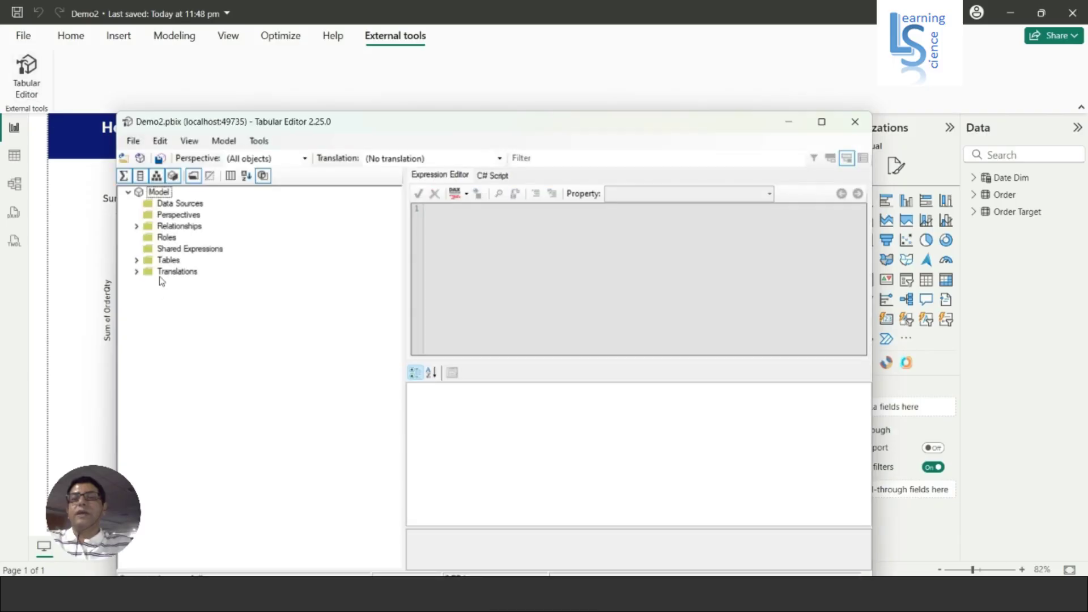
- Paste Measure Tables into Demo2's Tables folder, confirm its four measures, and save the model
click(136, 261)
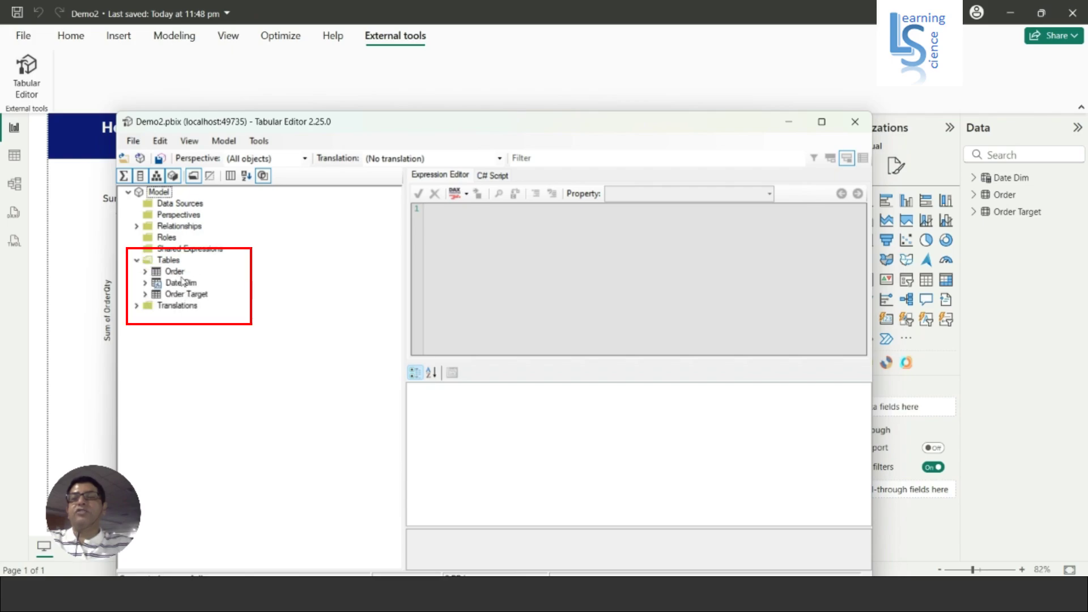
click(169, 260)
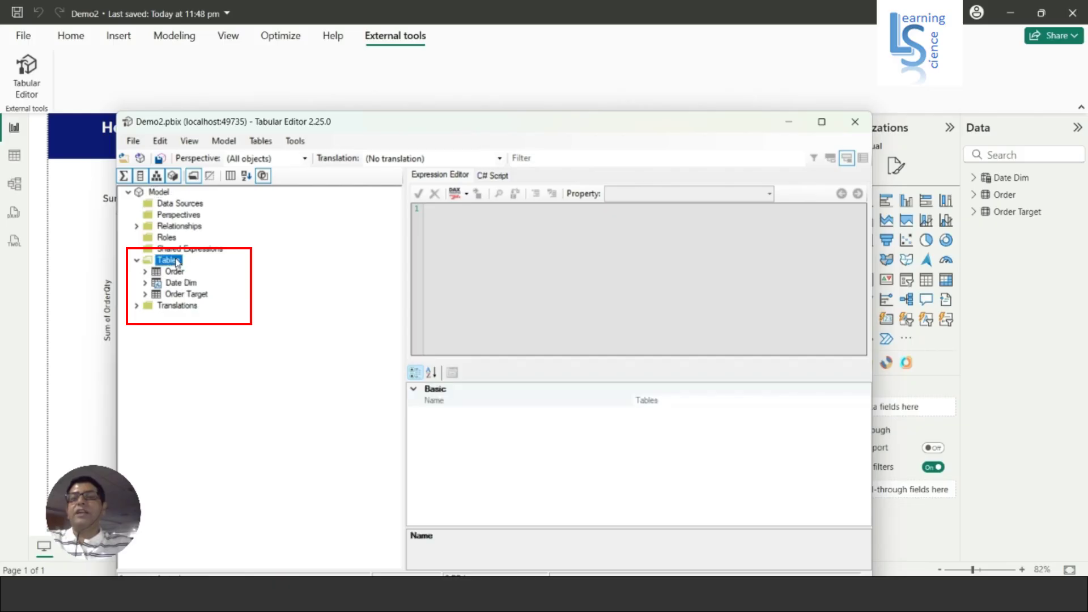
click(160, 141)
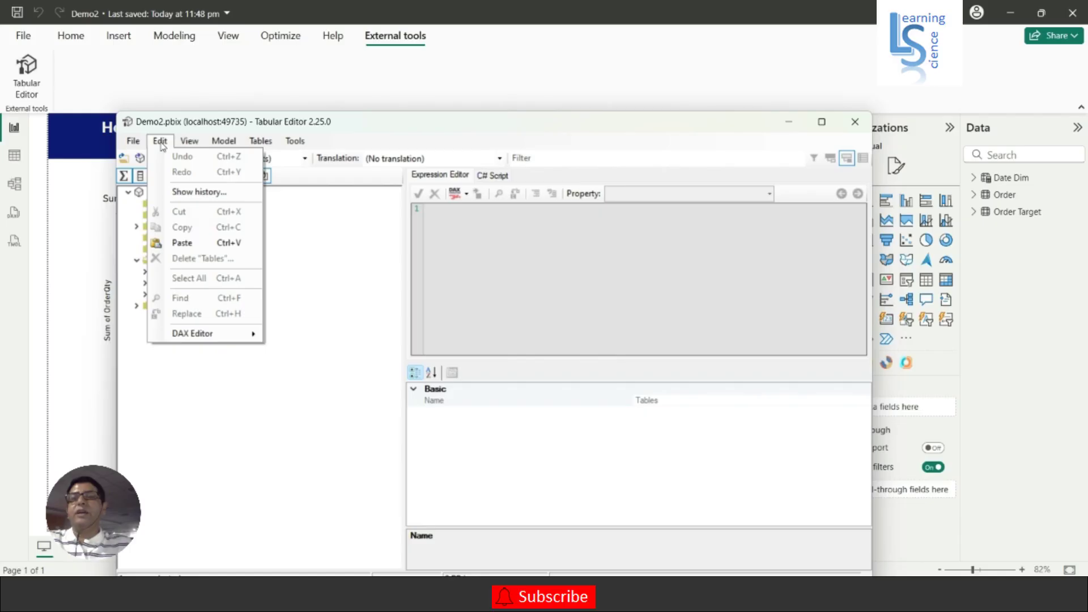
click(182, 243)
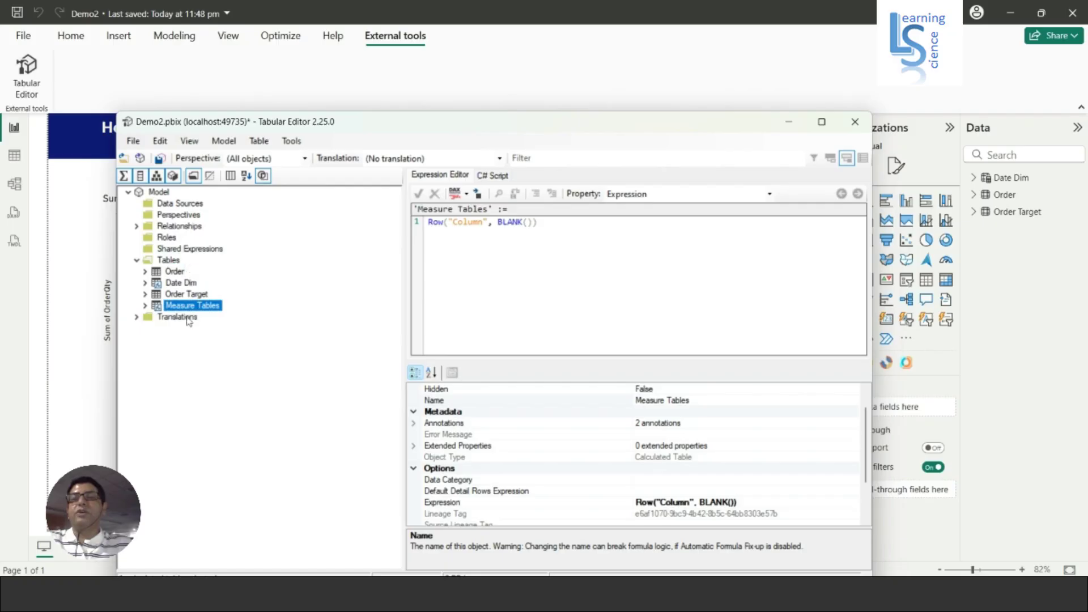
click(145, 306)
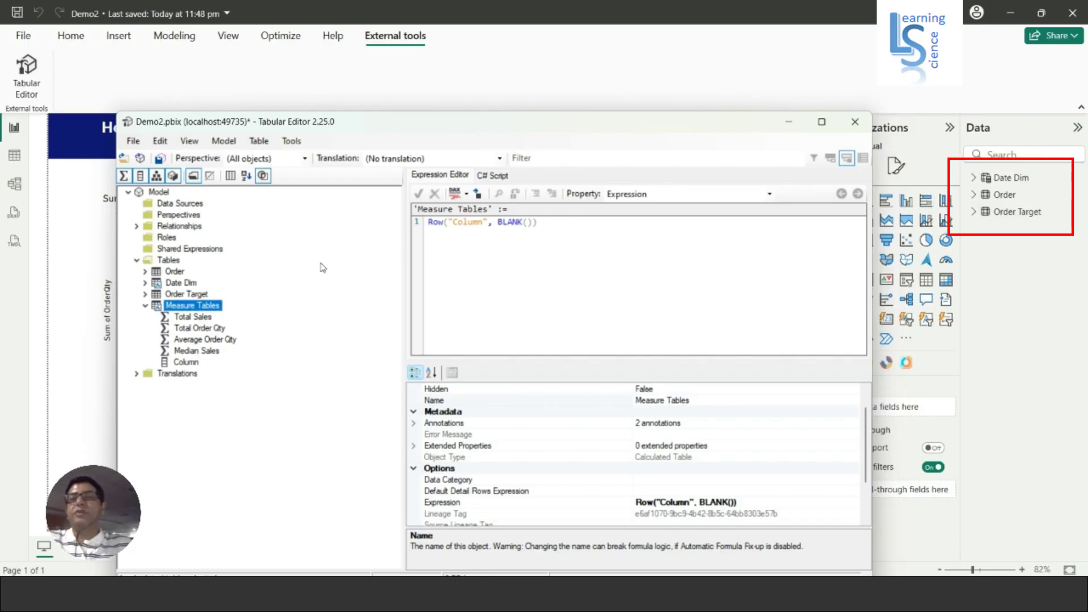
click(132, 140)
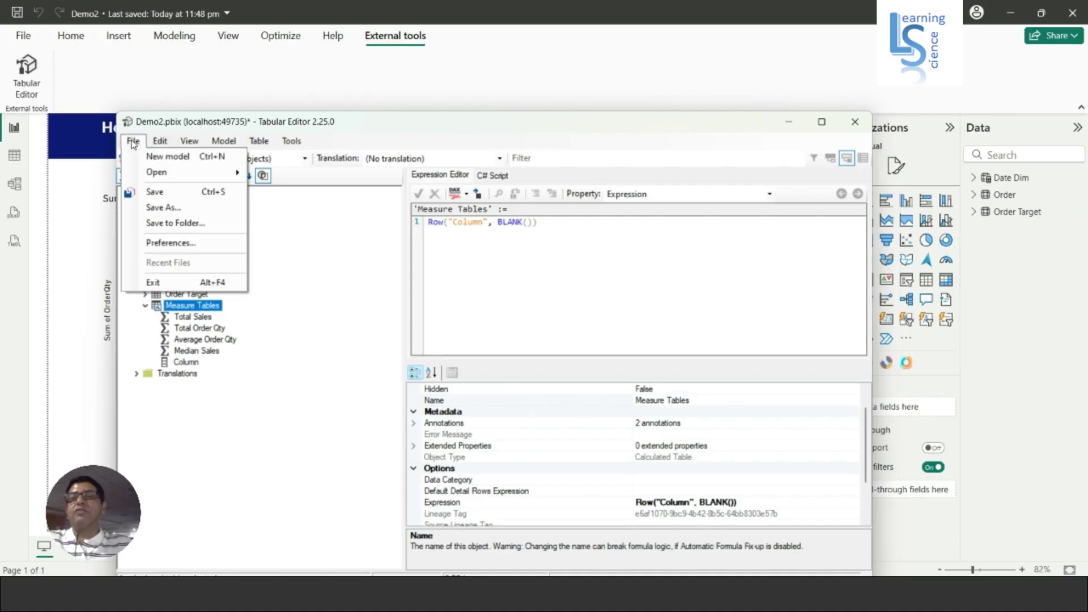
click(158, 195)
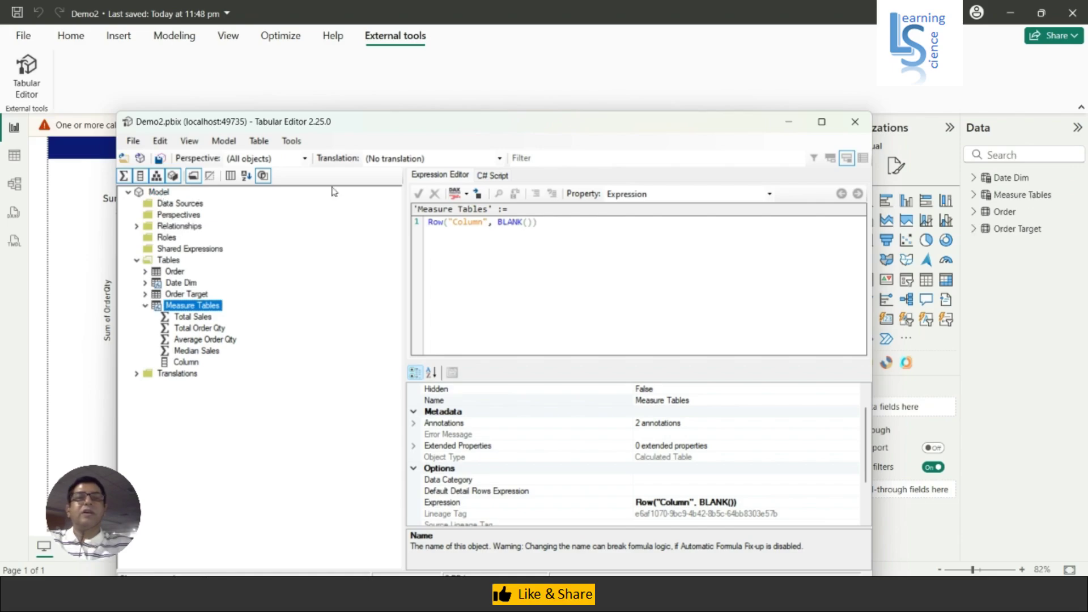
- Refresh Demo2 and expand Measure Tables to show Average Order Qty, Median Sales, Total Order Qty, Total Sales
click(855, 122)
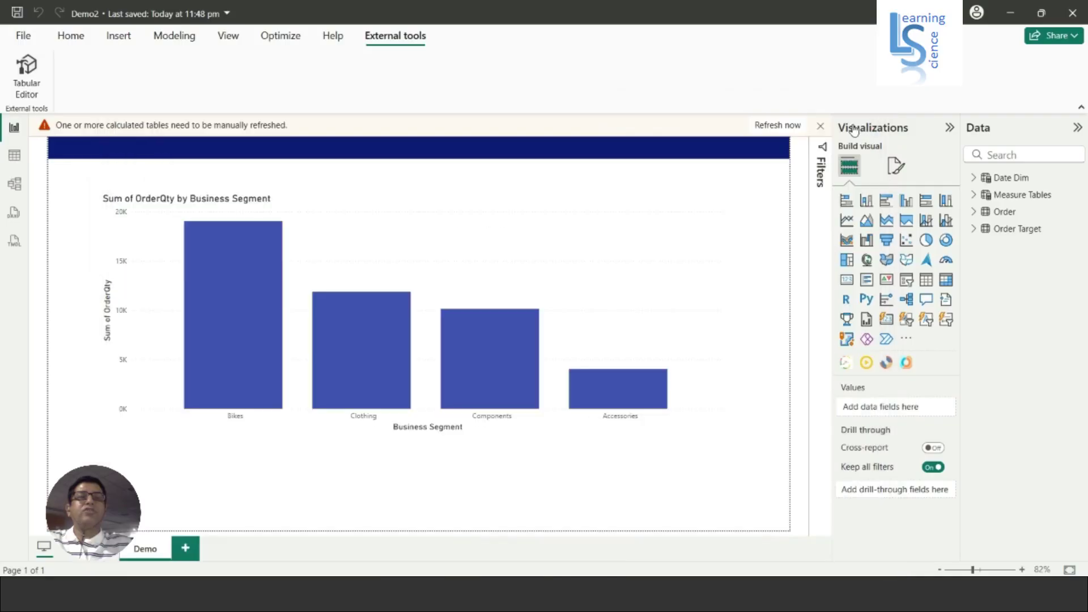
click(794, 128)
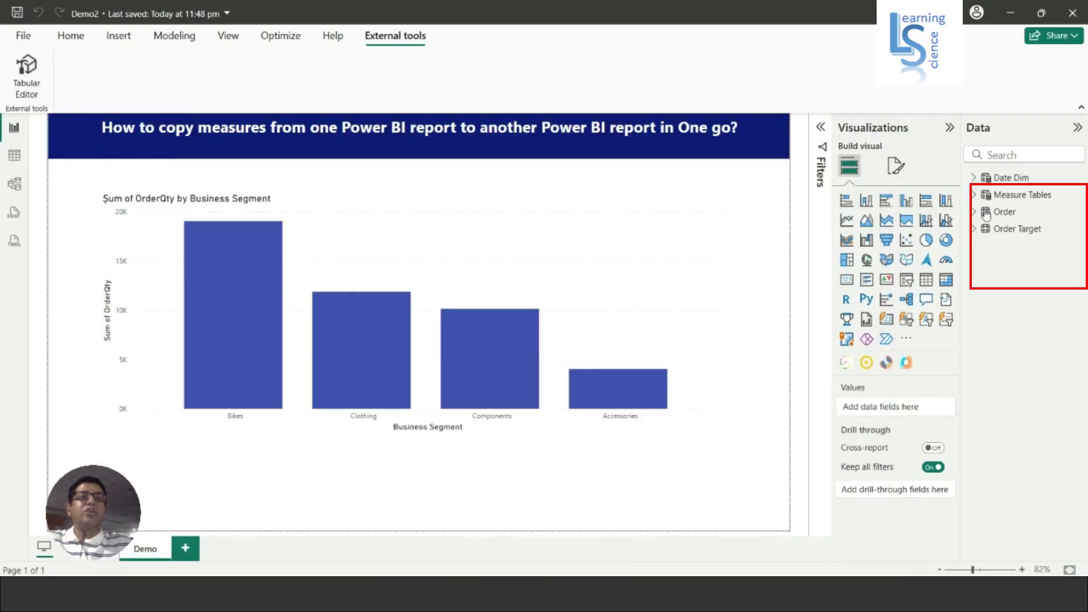
click(975, 194)
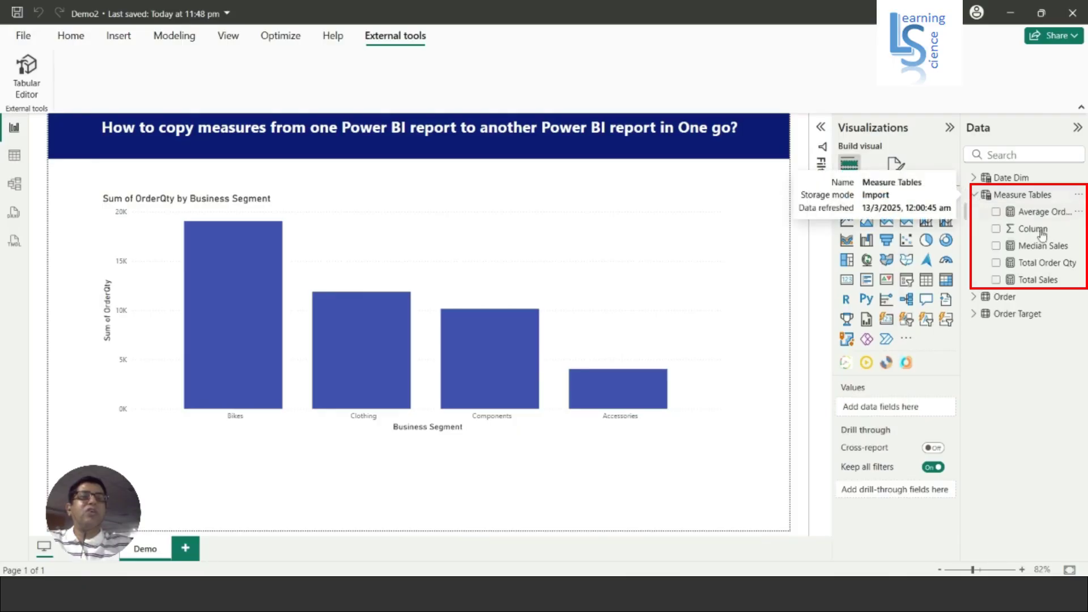
drag(962, 233, 878, 235)
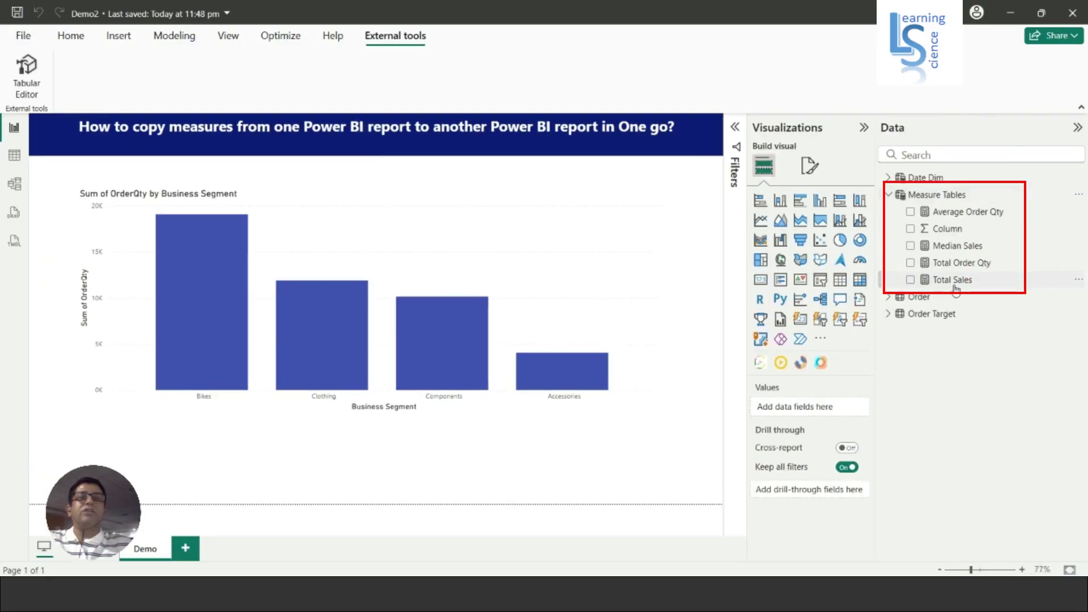